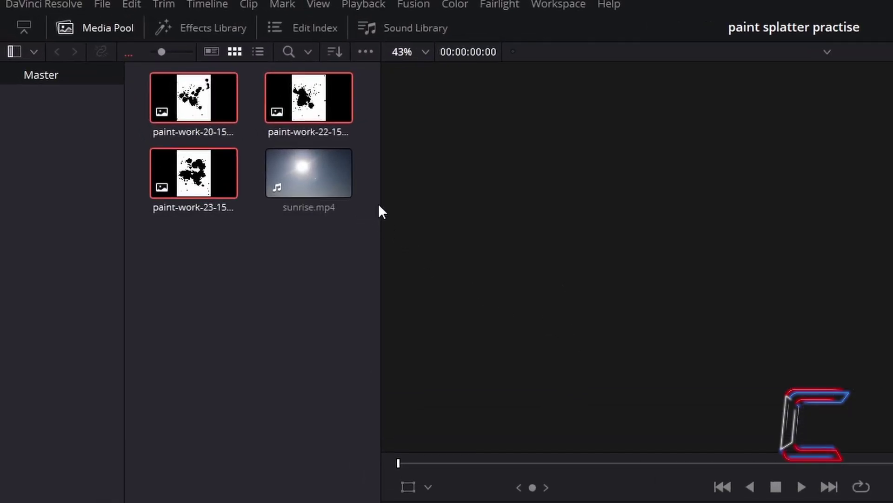
Place sunrise.mp4 at the start of the empty timeline and the paint-work-20 image after it on Video 1, leaving a gap
mouse_move(345, 191)
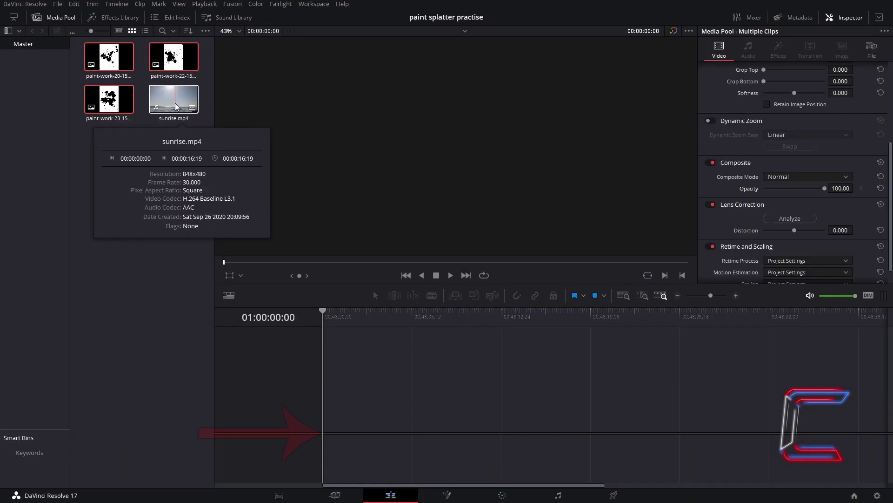
left_click_drag(176, 106, 326, 391)
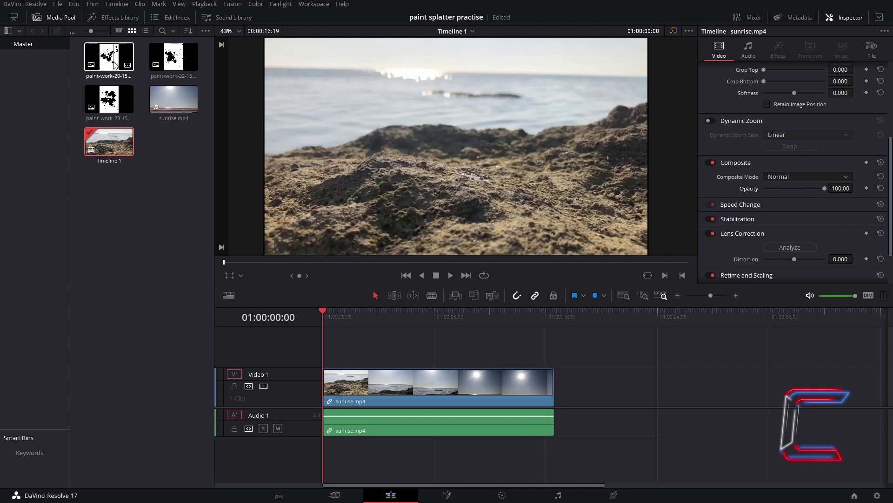
mouse_move(115, 66)
left_mouse_down()
mouse_move(279, 209)
mouse_move(593, 383)
left_mouse_up()
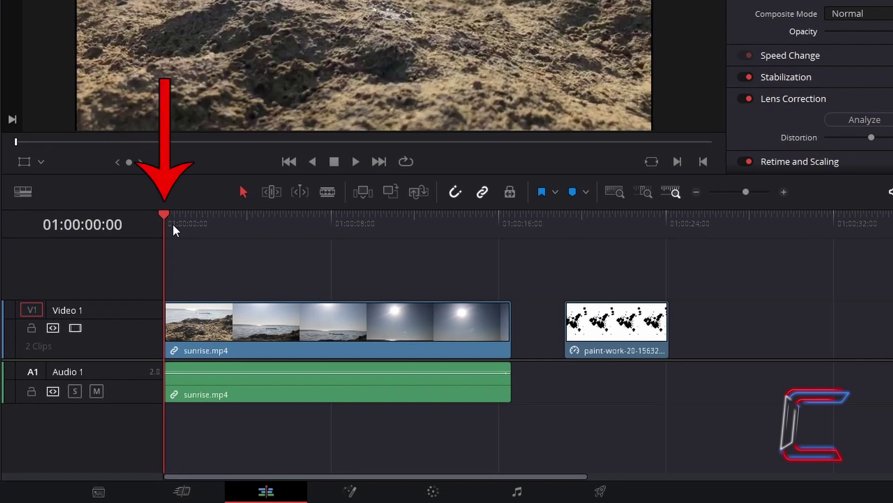
On the Color page, add a linear window to the paint-work-20 clip and stretch its corners and edges to enclose the whole splatter
mouse_move(168, 223)
left_mouse_down()
mouse_move(209, 239)
mouse_move(565, 294)
left_mouse_up()
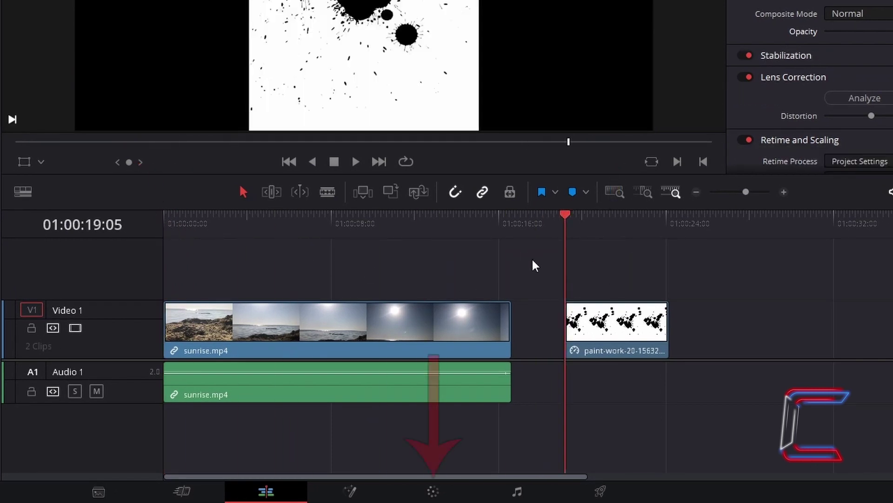
left_click(449, 486)
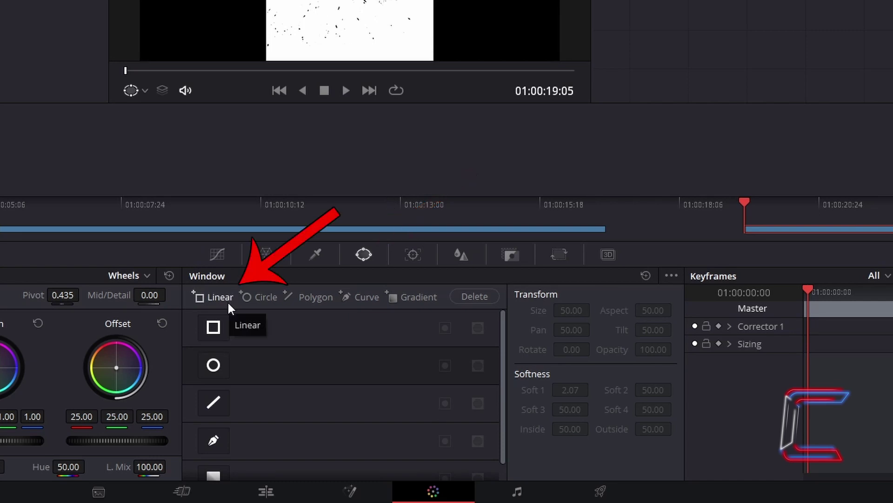
left_click(228, 304)
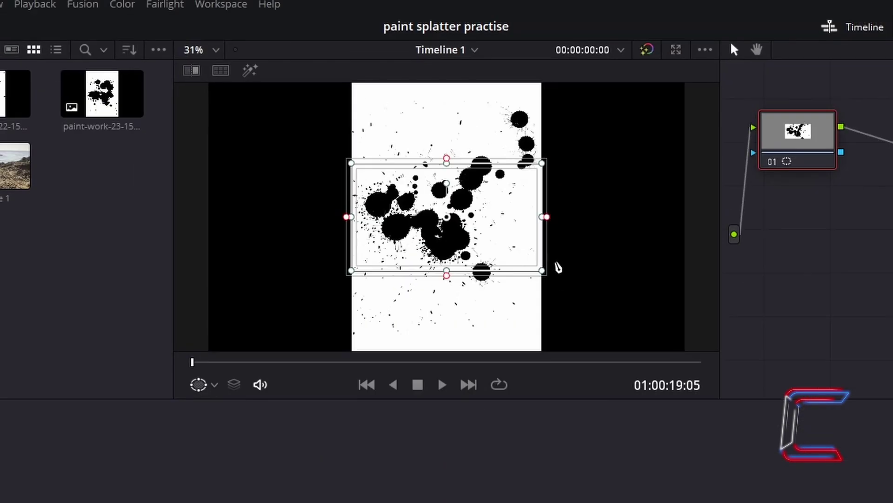
left_click_drag(542, 164, 538, 93)
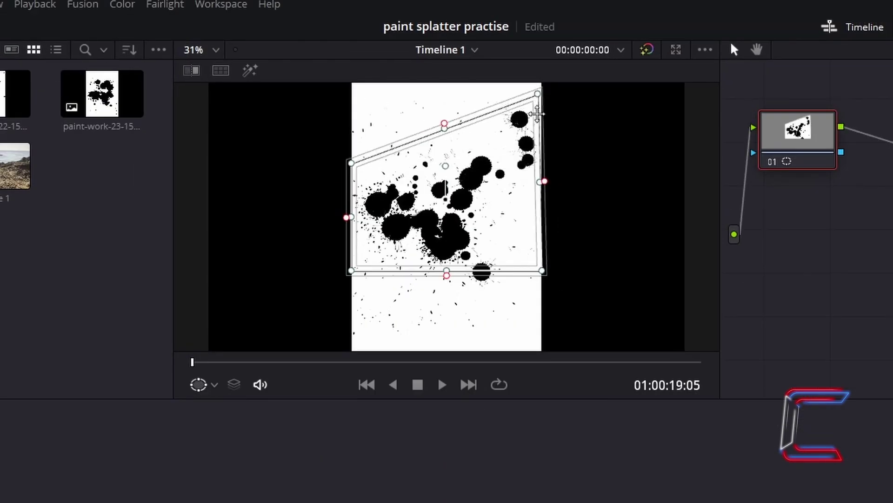
left_click_drag(542, 270, 534, 312)
left_click_drag(443, 293, 443, 328)
mouse_move(444, 120)
left_mouse_down()
mouse_move(435, 116)
mouse_move(446, 123)
left_mouse_up()
left_click_drag(359, 160, 361, 113)
left_click_drag(352, 307, 355, 332)
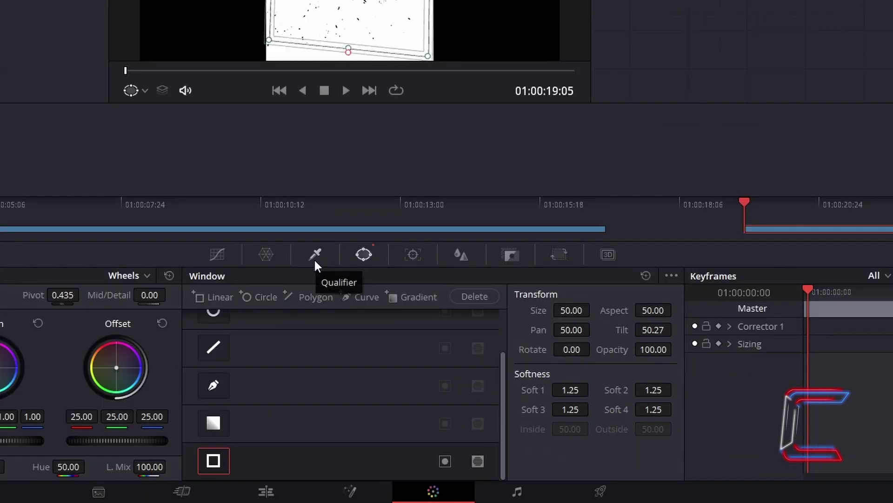
Sample the black of the paint splatter with the Qualifier and save the project
left_click(315, 261)
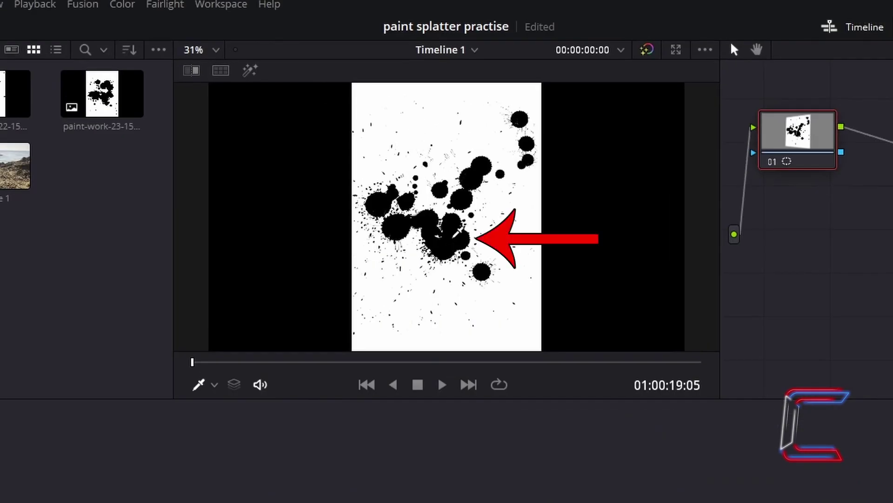
left_click(457, 232)
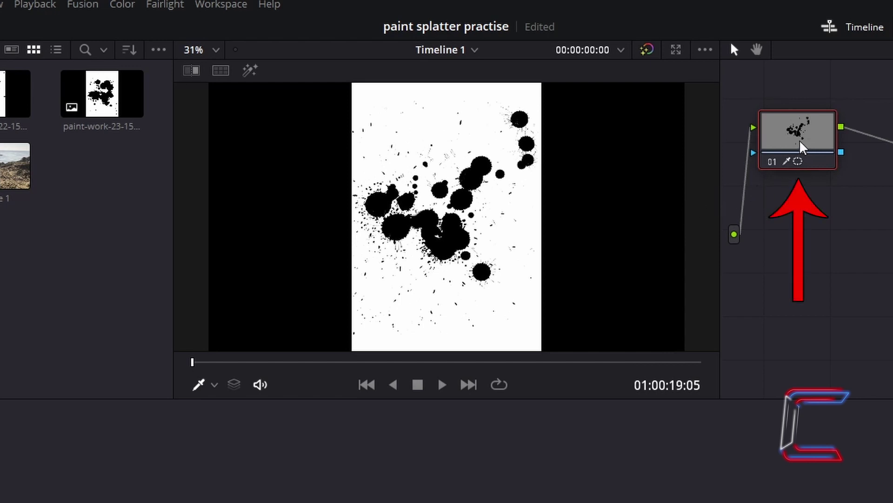
key("ctrl+s")
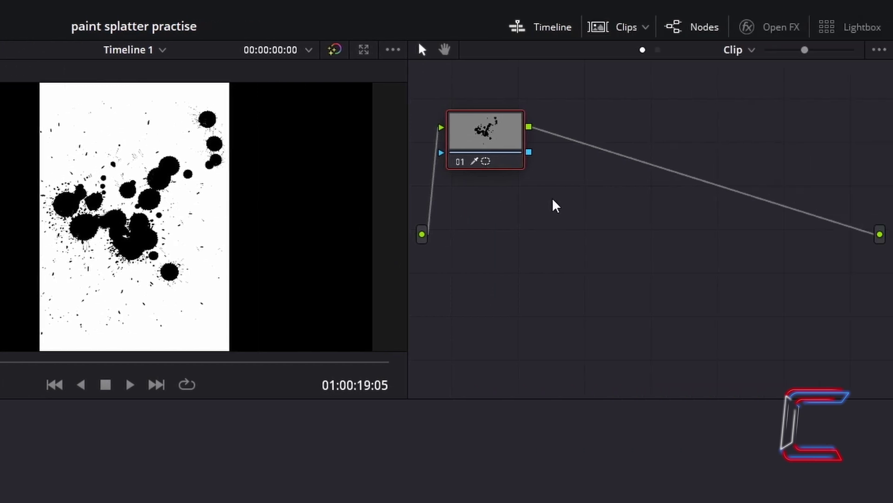
Add an alpha output to the node graph and connect node 01's alpha output to it
right_click(553, 200)
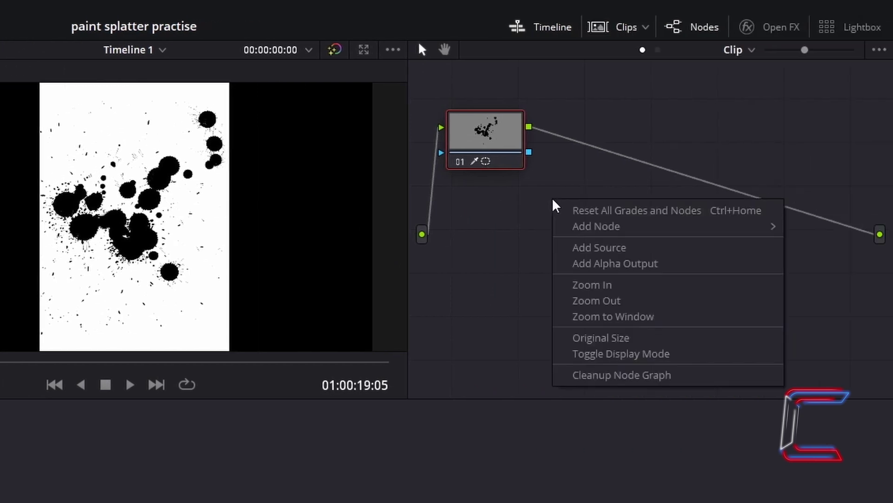
left_click(622, 264)
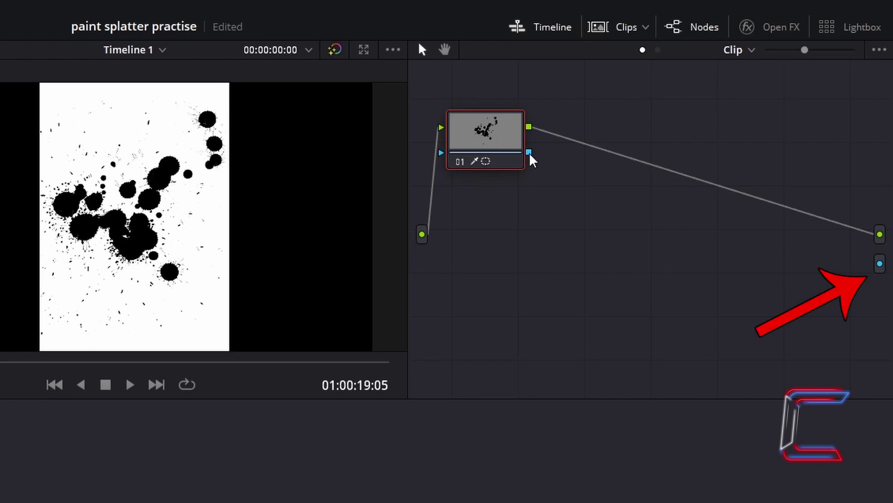
left_click_drag(531, 155, 880, 263)
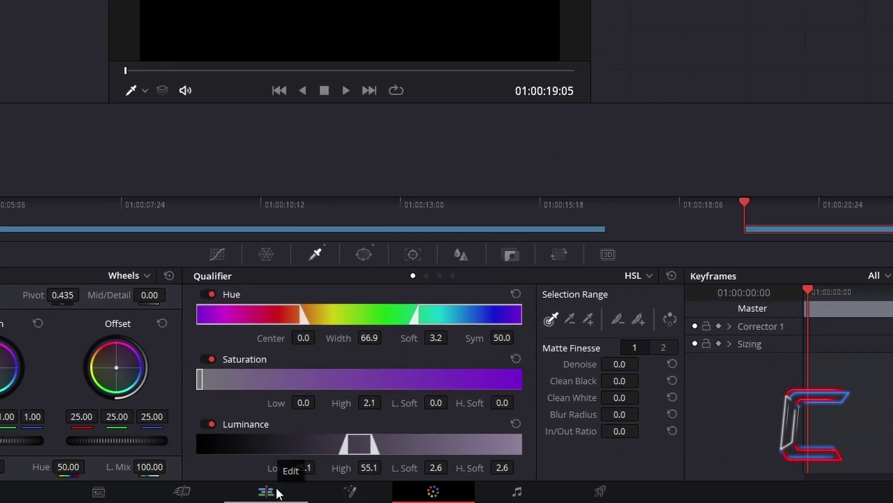
Back on the Edit page, turn the paint-work-20 clip into a compound clip named Paint Splatter 1 and delete it from the timeline
left_click(278, 492)
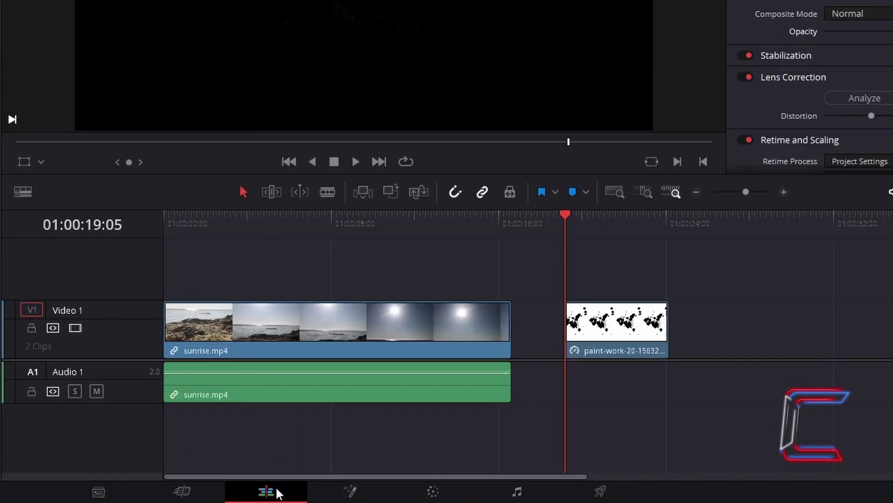
right_click(618, 333)
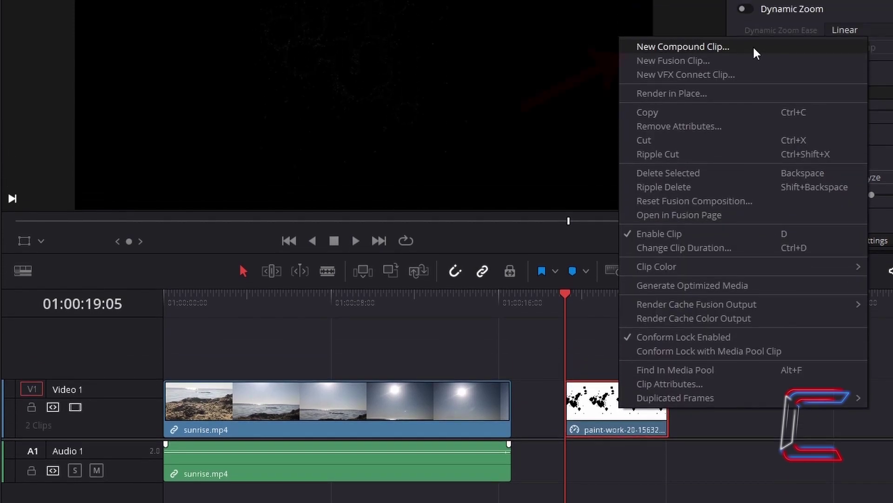
left_click(754, 46)
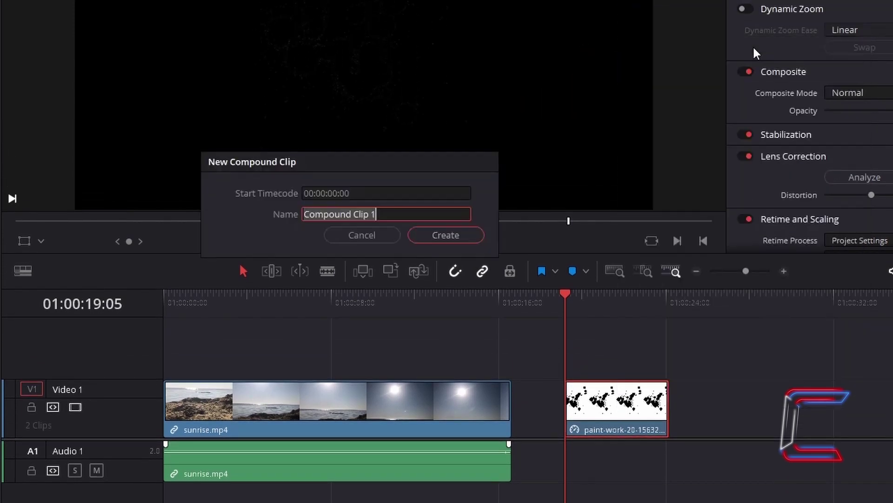
type("Paint Splatter 1")
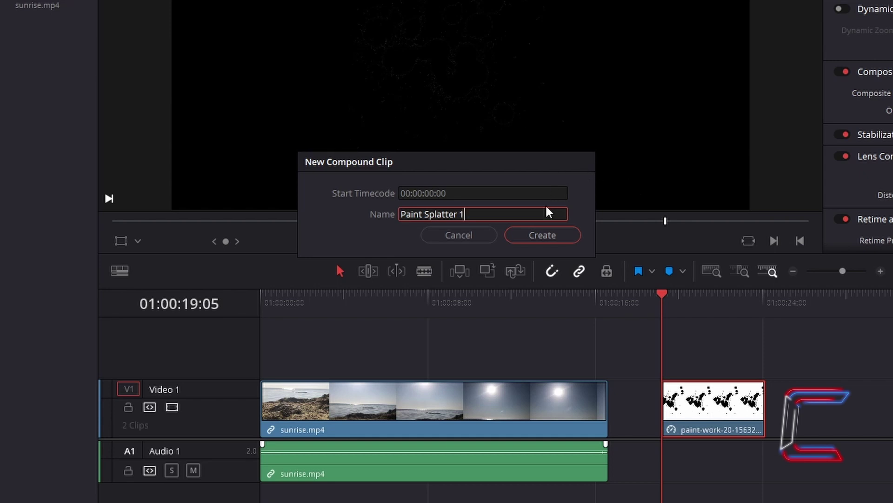
left_click(570, 239)
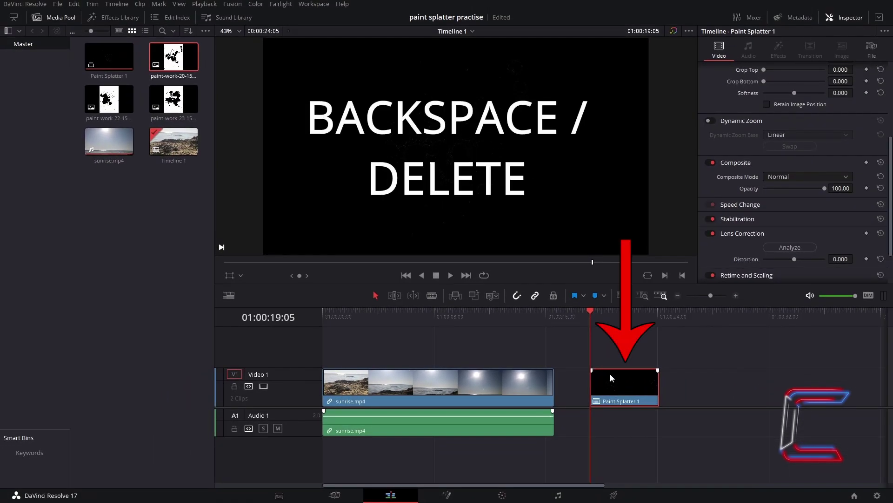
key("Delete")
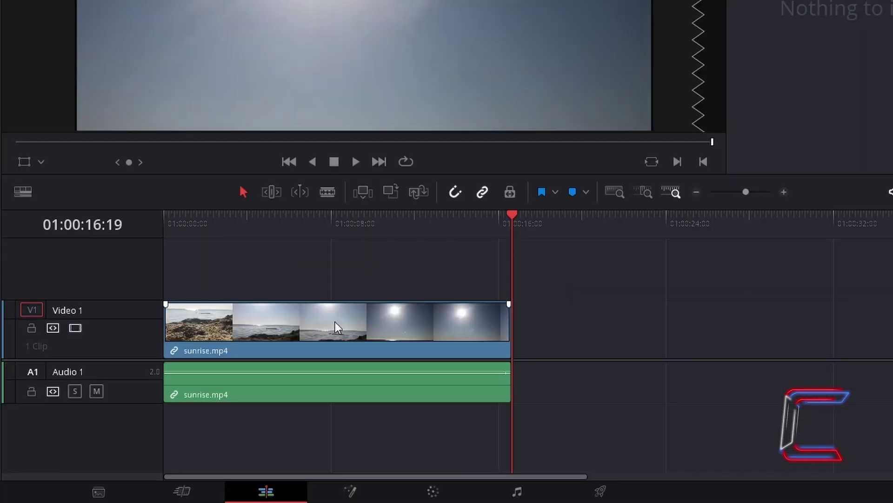
Open the sunrise.mp4 clip in Fusion and move the MediaIn1 node close to MediaOut1
right_click(336, 322)
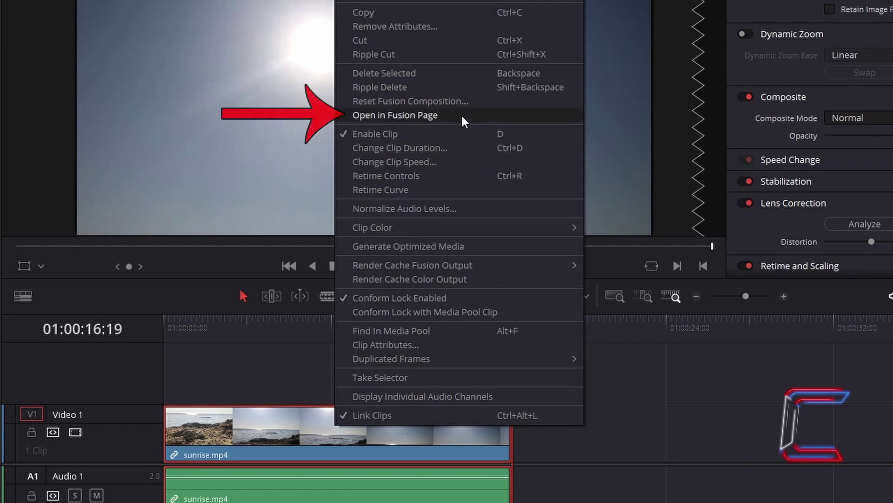
left_click(462, 115)
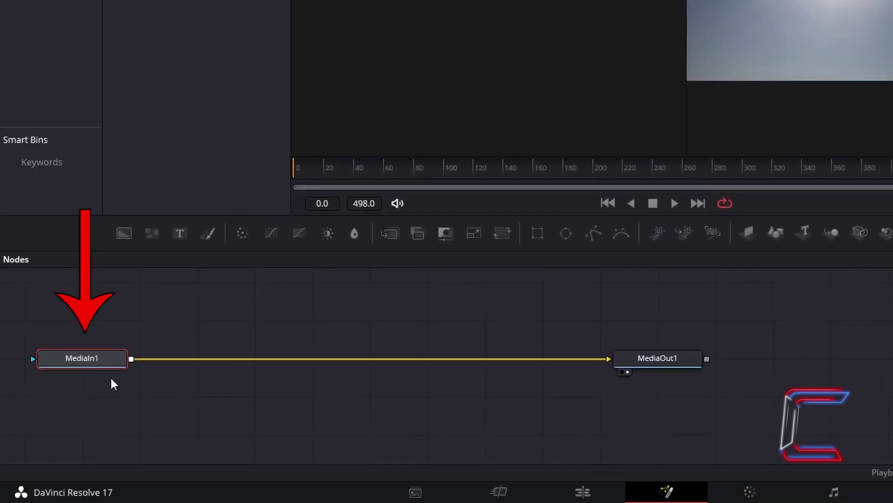
mouse_move(113, 366)
left_mouse_down()
mouse_move(311, 396)
mouse_move(577, 369)
mouse_move(558, 367)
left_mouse_up()
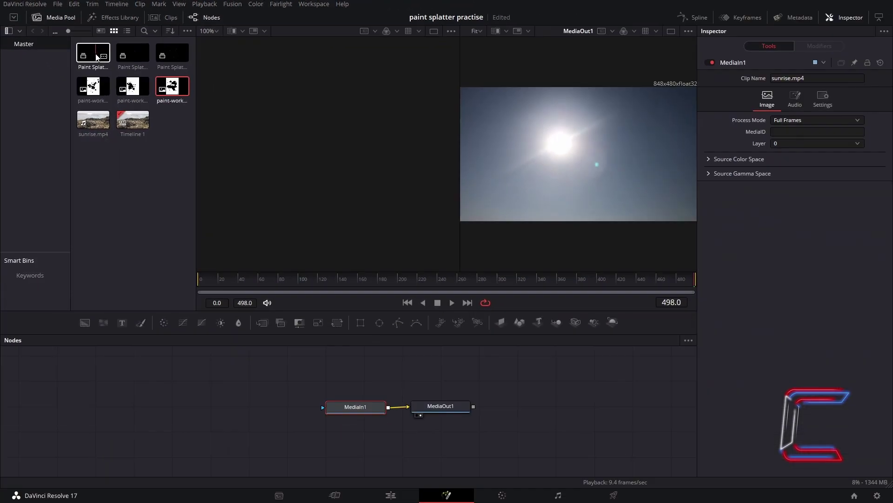
Add the first Paint Splatter compound clip to the empty start of the node graph and attach a Transform (Xf) node to it
mouse_move(97, 56)
left_mouse_down()
mouse_move(78, 214)
mouse_move(28, 384)
mouse_move(73, 404)
left_mouse_up()
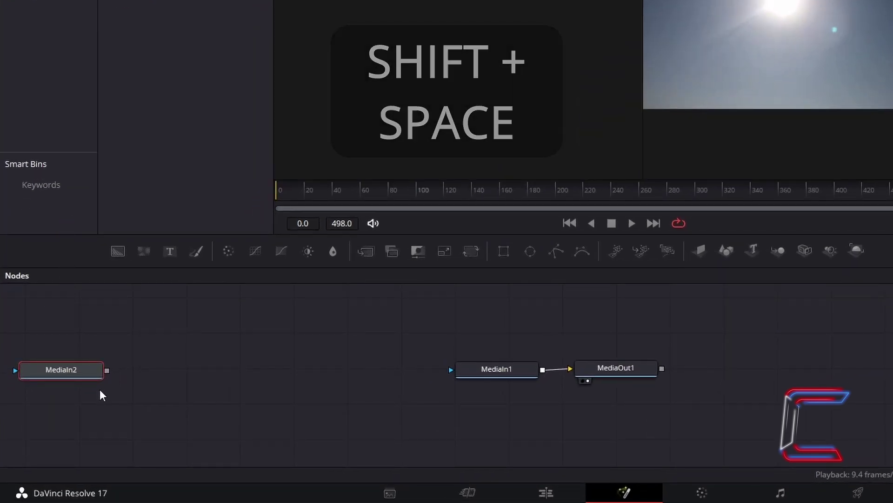
key("shift+space")
type("Transform")
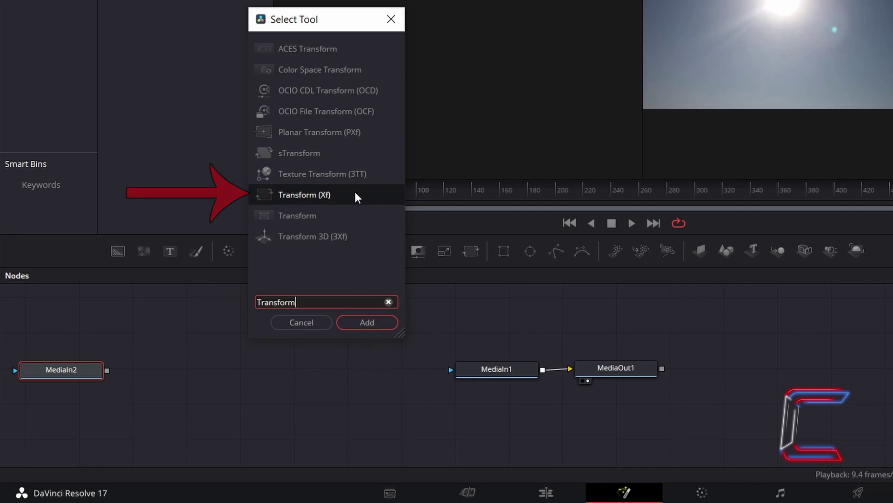
key("ctrl+a")
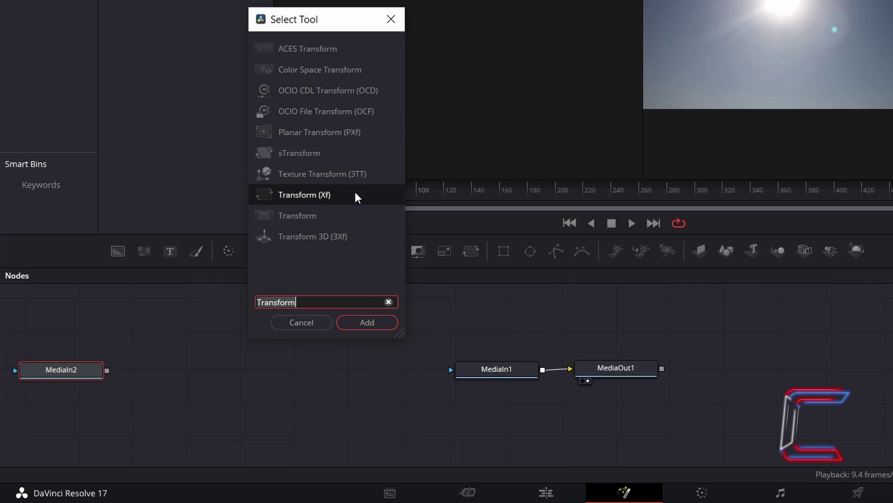
left_click(385, 325)
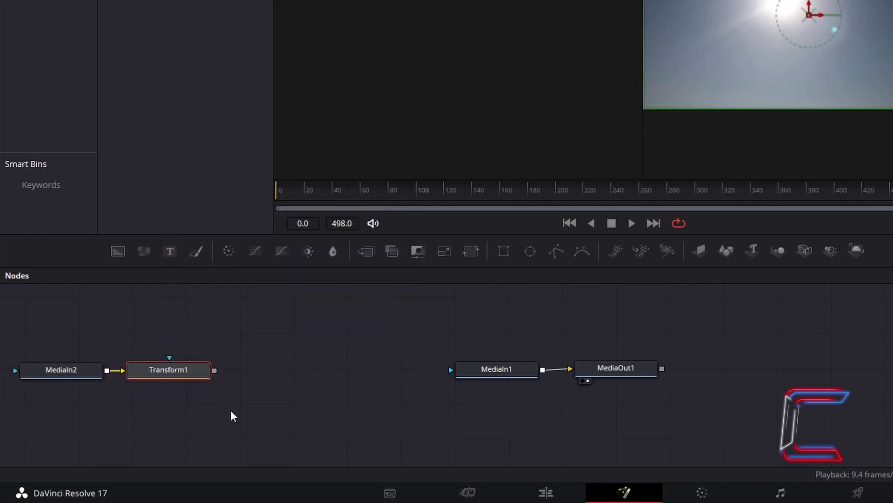
Add two Merge (Mrg) nodes in series after Transform1
key("shift+space")
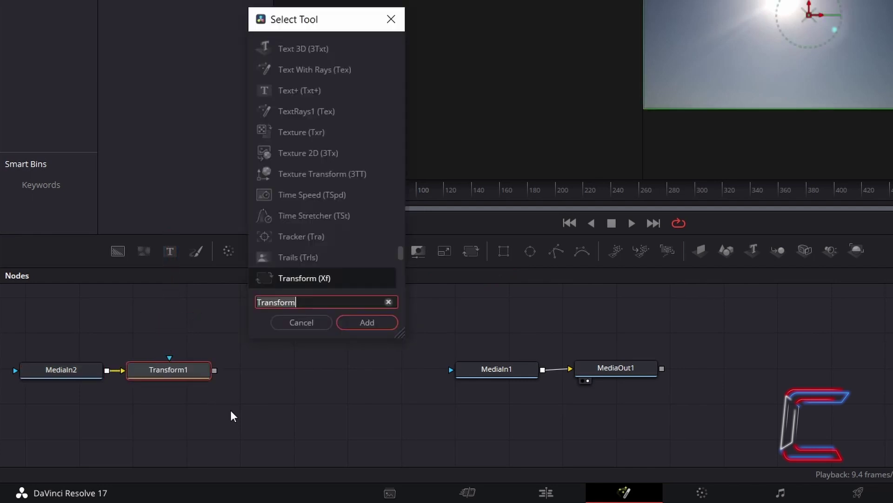
type("Merge")
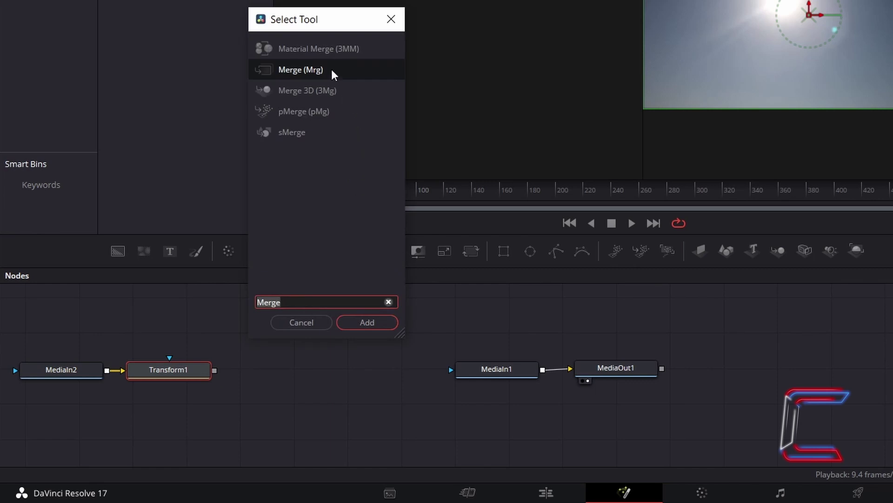
left_click(388, 325)
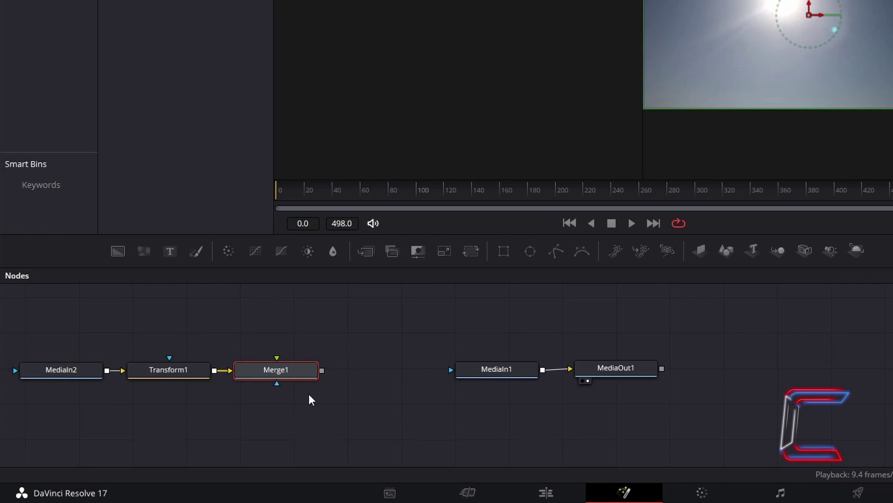
key("shift+space")
type("Merge")
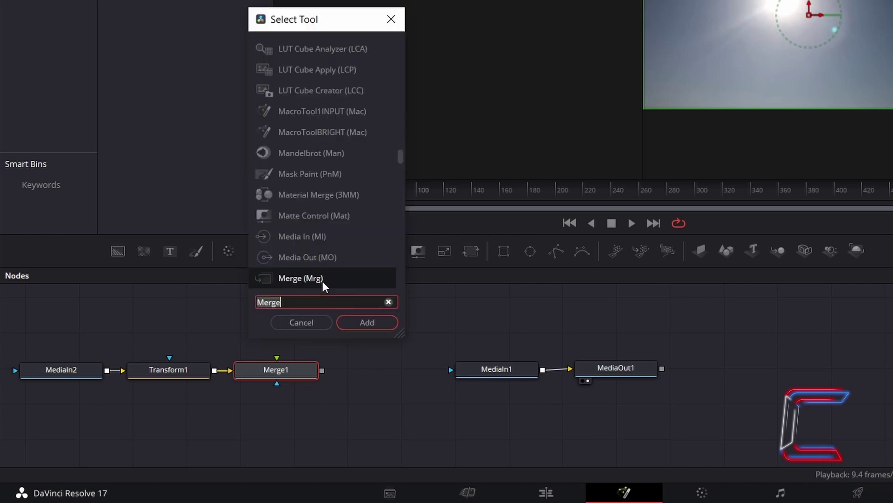
left_click(375, 322)
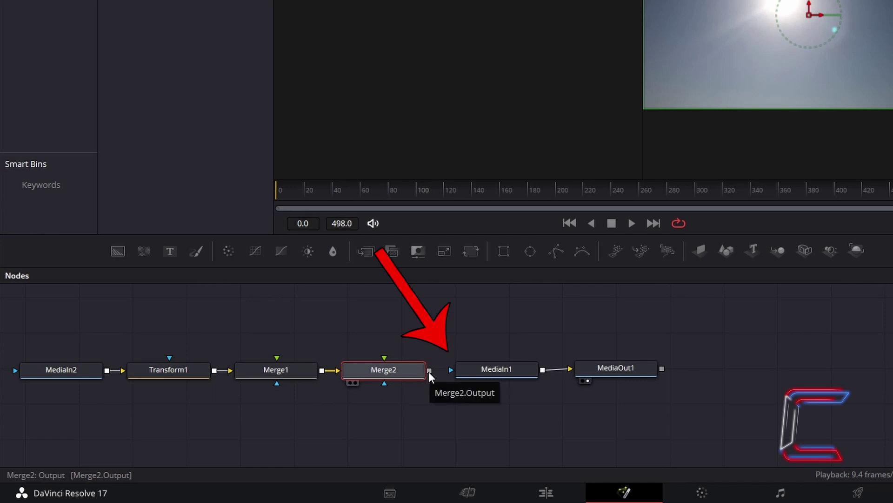
Connect Merge2's output to MediaIn1's mask input, and place the other two Paint Splatter clips above Merge1 and Merge2
left_click_drag(429, 371, 454, 370)
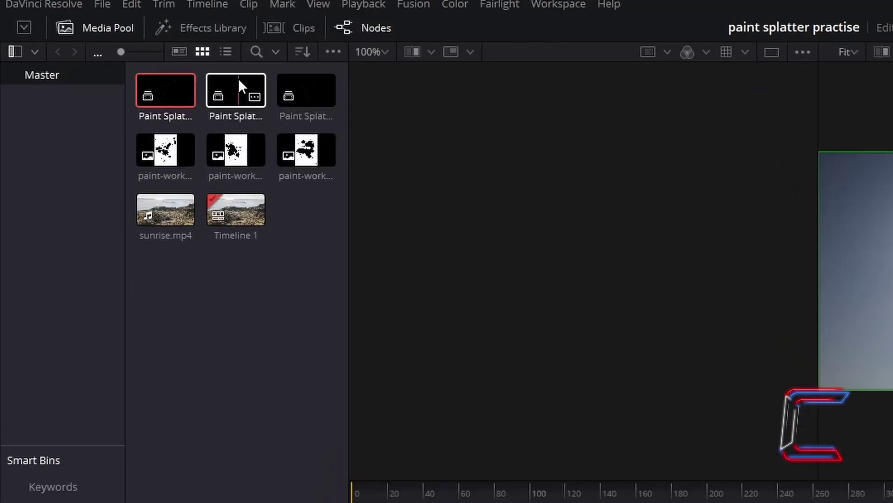
mouse_move(238, 78)
left_mouse_down()
mouse_move(278, 424)
mouse_move(256, 315)
mouse_move(264, 330)
mouse_move(277, 332)
mouse_move(276, 321)
left_mouse_up()
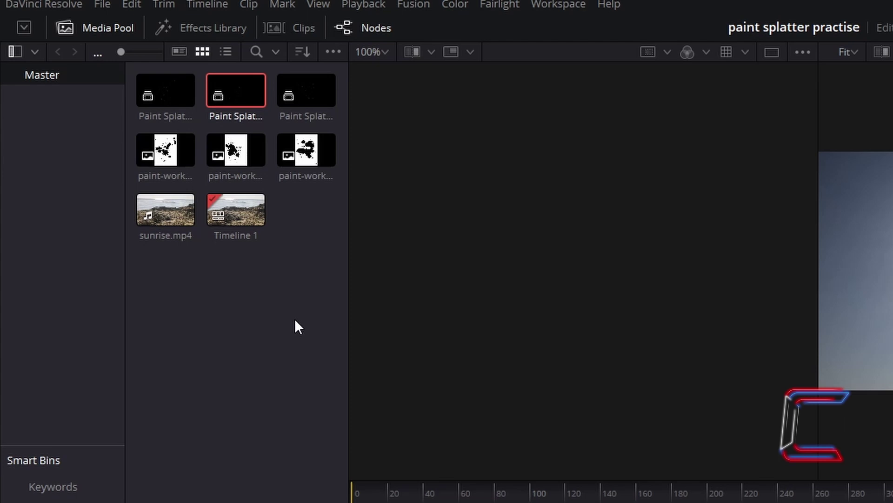
mouse_move(295, 91)
left_mouse_down()
mouse_move(371, 309)
mouse_move(393, 337)
mouse_move(386, 302)
left_mouse_up()
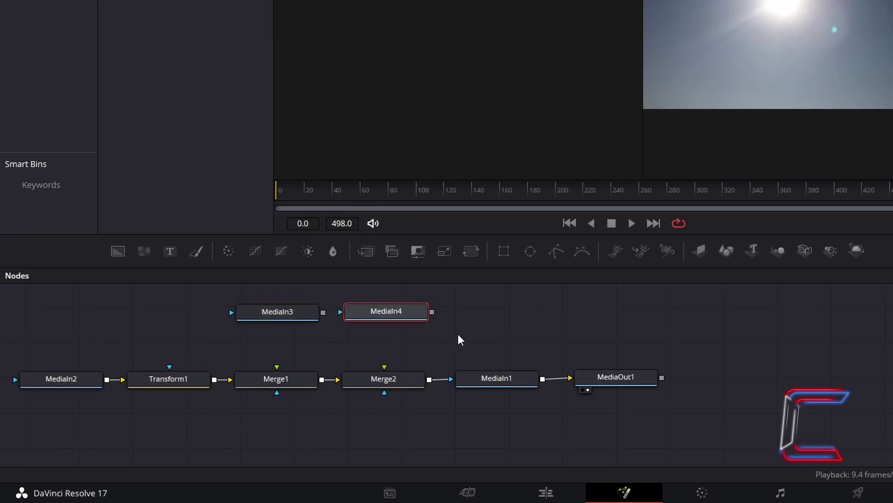
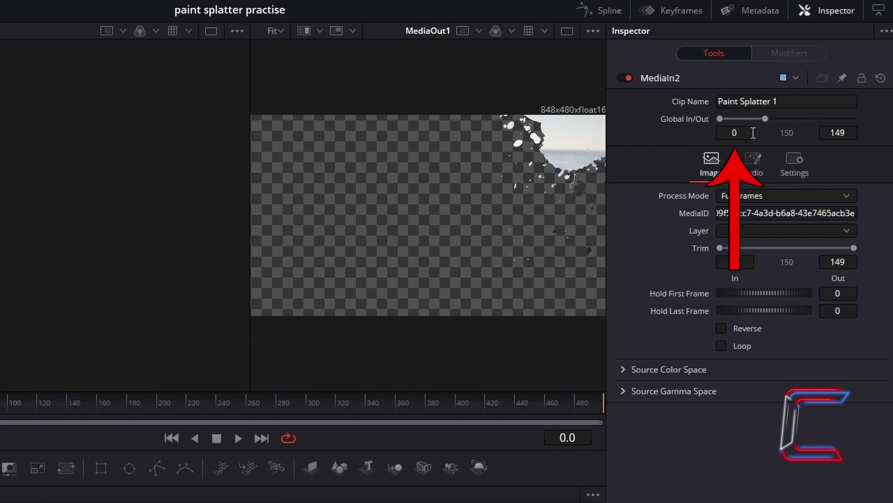
Set the Paint Splatter 1 clip's global range on MediaIn2 to frames 60–498 and save the project
left_click(750, 132)
type("60")
key("Tab")
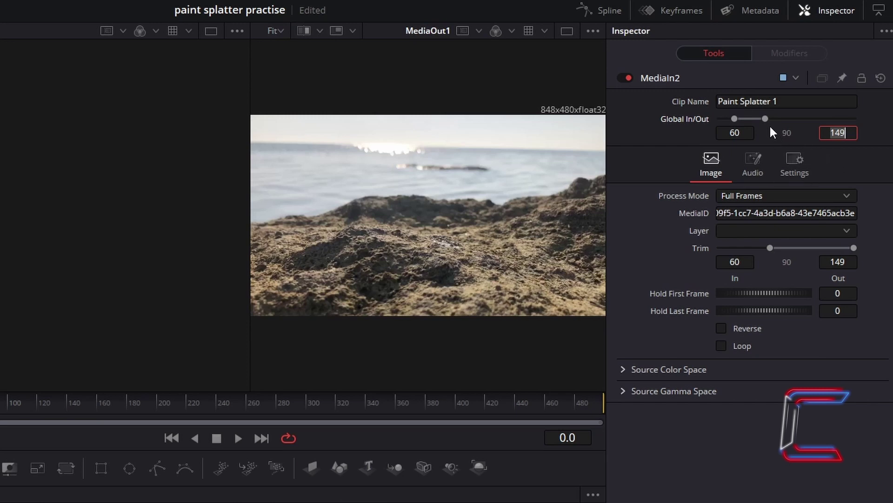
left_click_drag(767, 119, 886, 144)
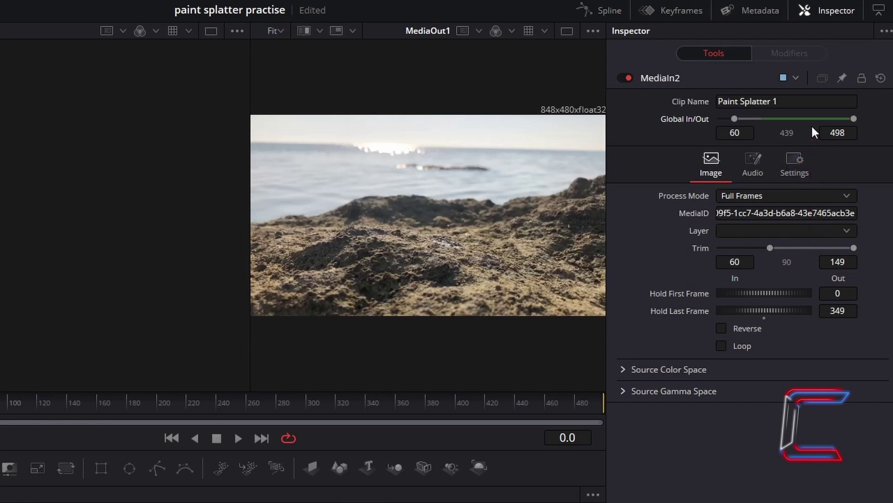
key("ctrl+s")
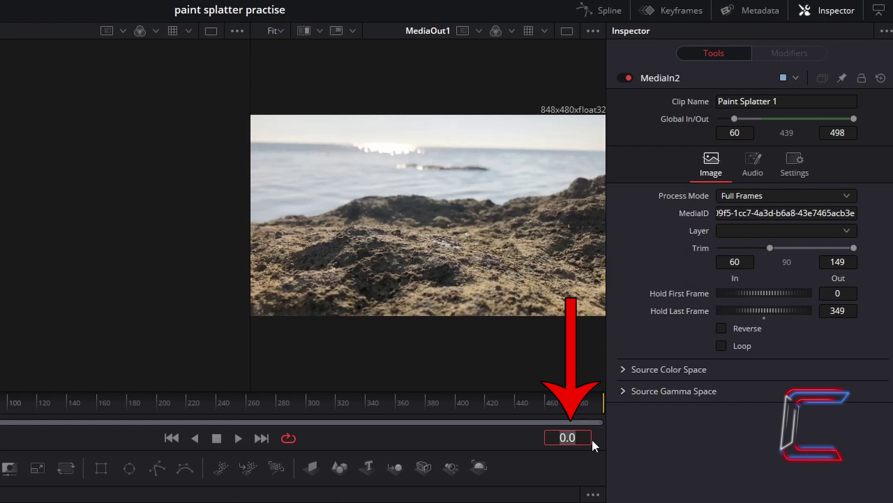
At frame 60, place the first splatter with Transform1: Center X about 0.811, Angle about 39.1 and Size 0.8
type("60")
key("Return")
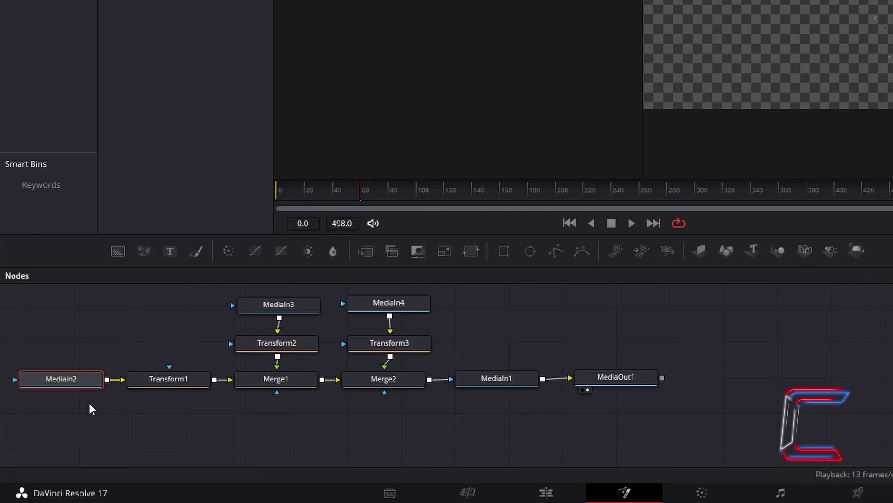
left_click(192, 387)
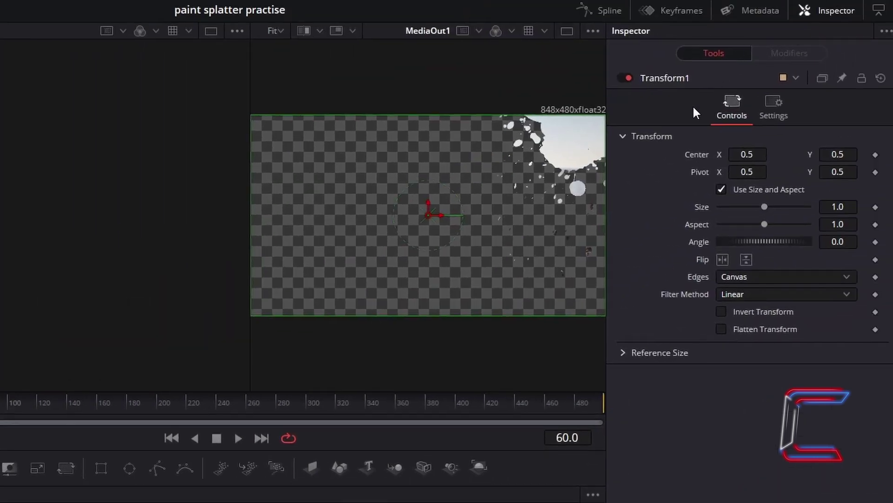
mouse_move(747, 154)
left_mouse_down()
mouse_move(782, 154)
mouse_move(724, 154)
mouse_move(776, 154)
mouse_move(754, 154)
left_mouse_up()
mouse_move(838, 154)
left_mouse_down()
mouse_move(815, 154)
mouse_move(892, 154)
mouse_move(838, 154)
left_mouse_up()
left_click_drag(747, 154, 797, 154)
mouse_move(764, 242)
left_mouse_down()
mouse_move(753, 244)
mouse_move(779, 252)
mouse_move(771, 252)
left_mouse_up()
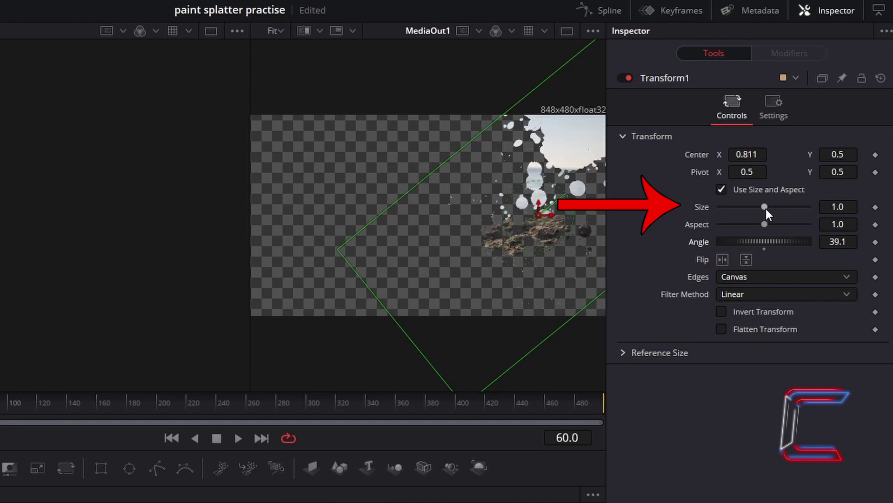
left_click(850, 208)
key("BackSpace")
type("0.8")
key("Tab")
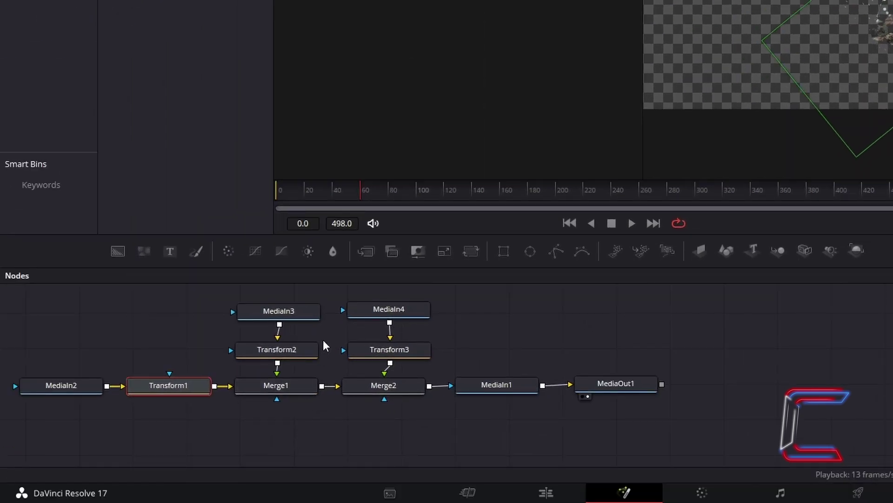
Set the Paint Splatter 2 clip's global range on MediaIn3 to frames 75–498, saving the project
left_click(303, 315)
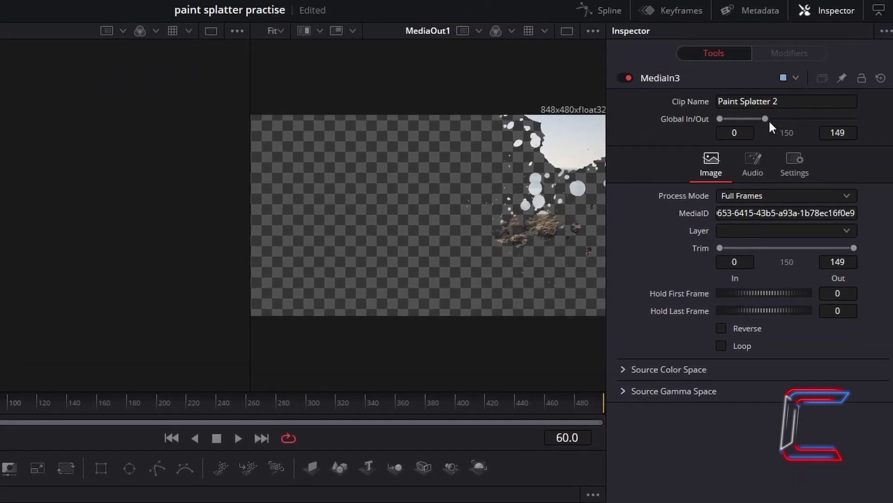
left_click_drag(766, 119, 856, 119)
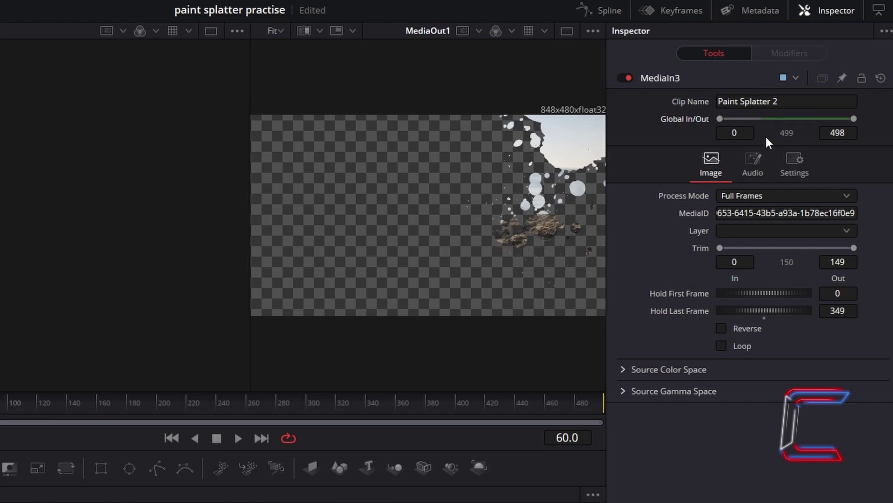
key("ctrl+s")
left_click(744, 133)
type("75")
key("Tab")
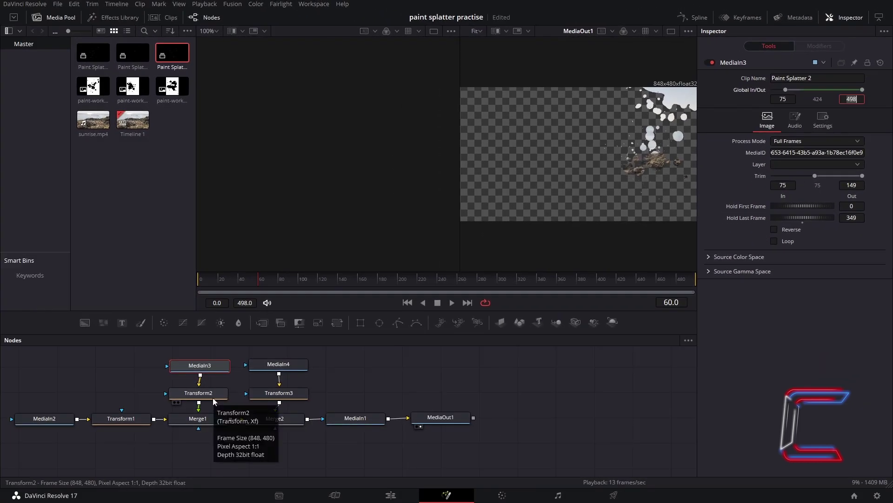
At frame 75, place the second splatter with Transform2: Center X 0.667, Size 1.57 and Angle -13.0
left_click(213, 398)
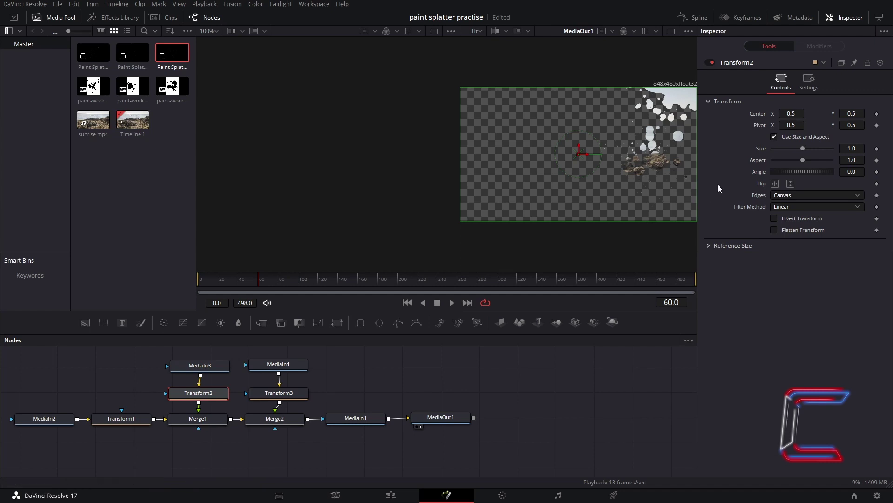
left_click(791, 113)
type("0.415")
key("Return")
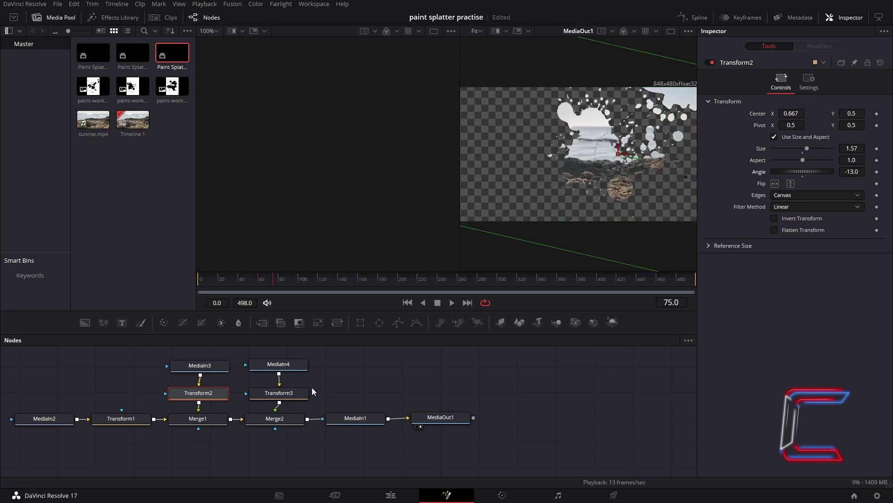
Set Paint Splatter 3's global range on MediaIn4 to frames 90–498 and reposition that splatter with Transform3 at frame 90
left_click(295, 370)
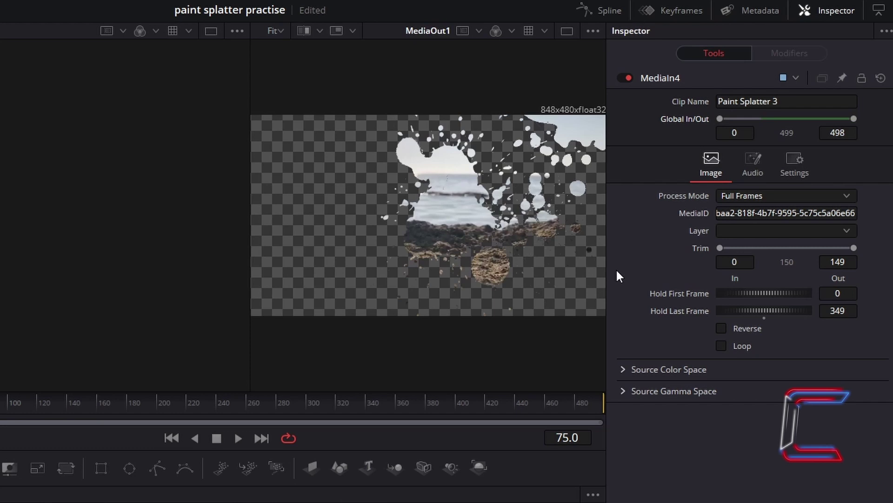
type("90")
key("Tab")
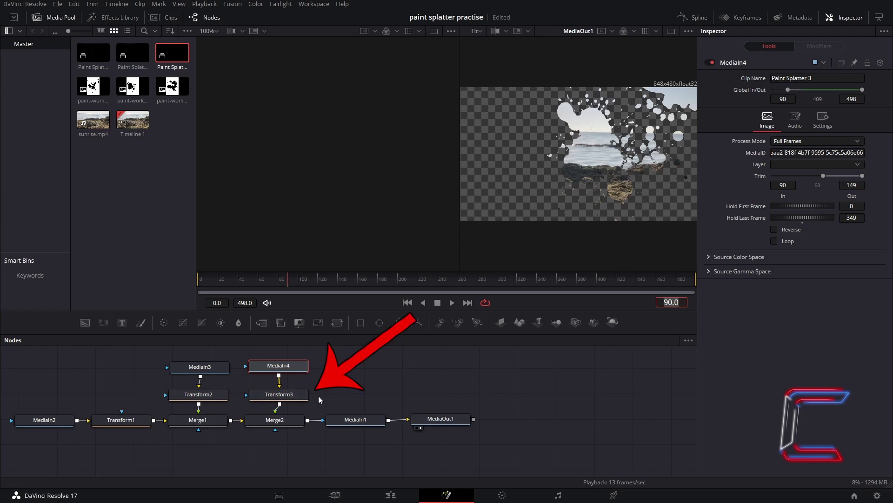
left_click(301, 401)
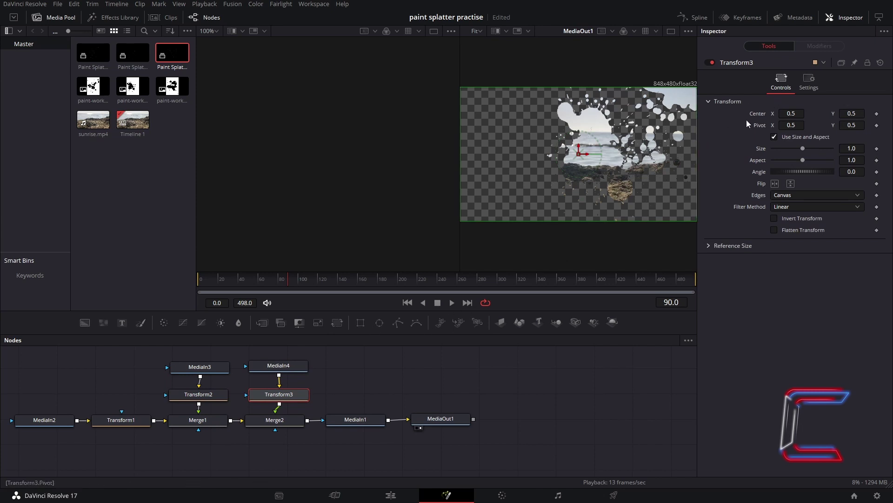
left_click(795, 115)
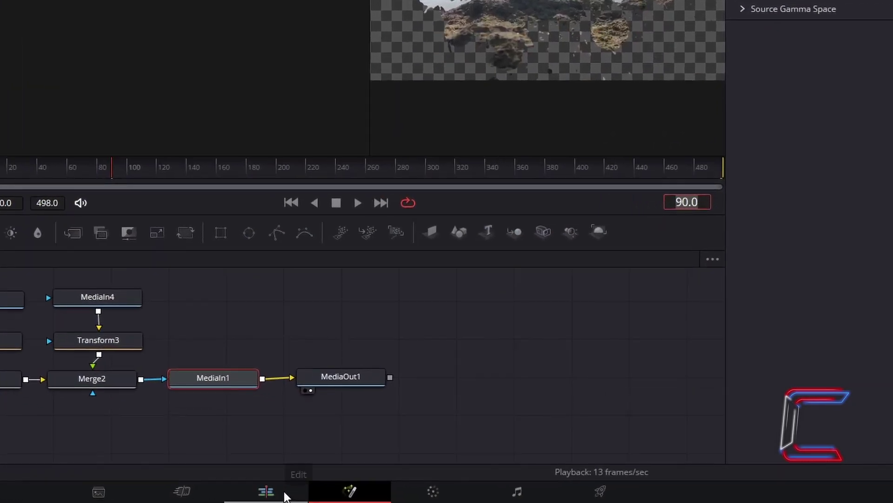
Return to the Edit page and keyframe the sunrise.mp4 clip's opacity at 0 at 01:00:00:00
left_click(285, 495)
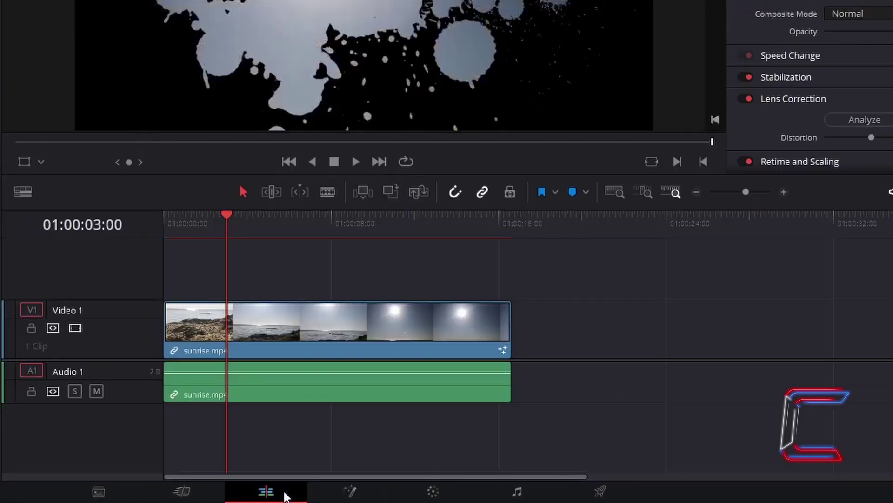
left_click(292, 167)
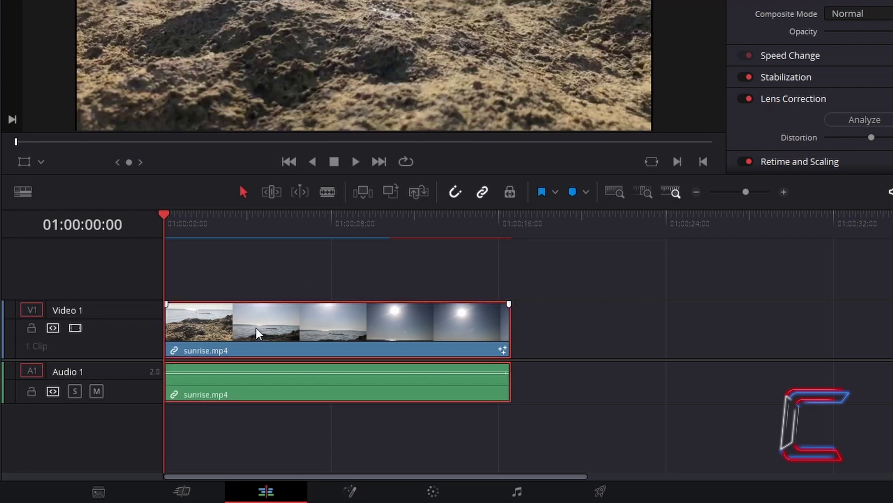
scroll(810, 93, "up", 4)
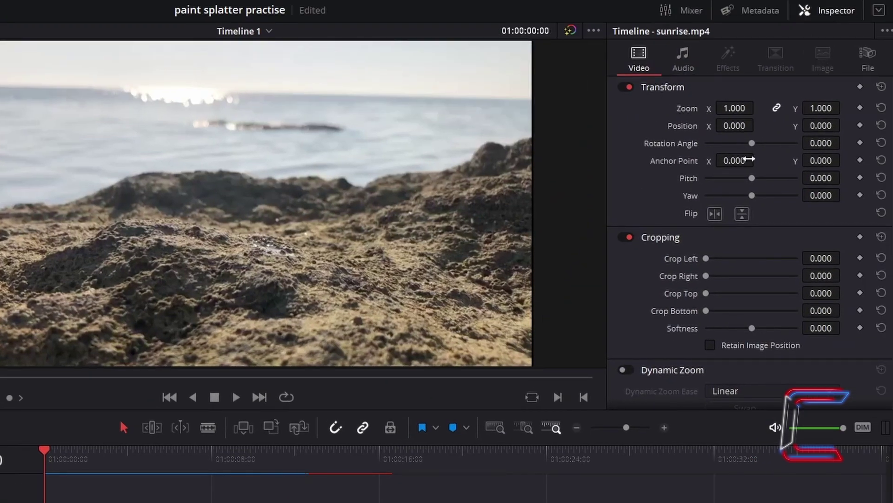
scroll(749, 156, "down", 5)
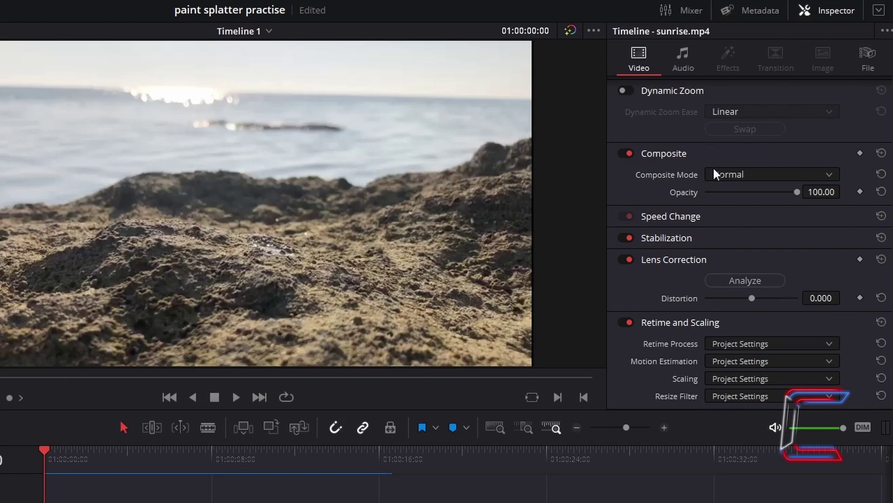
left_click(859, 191)
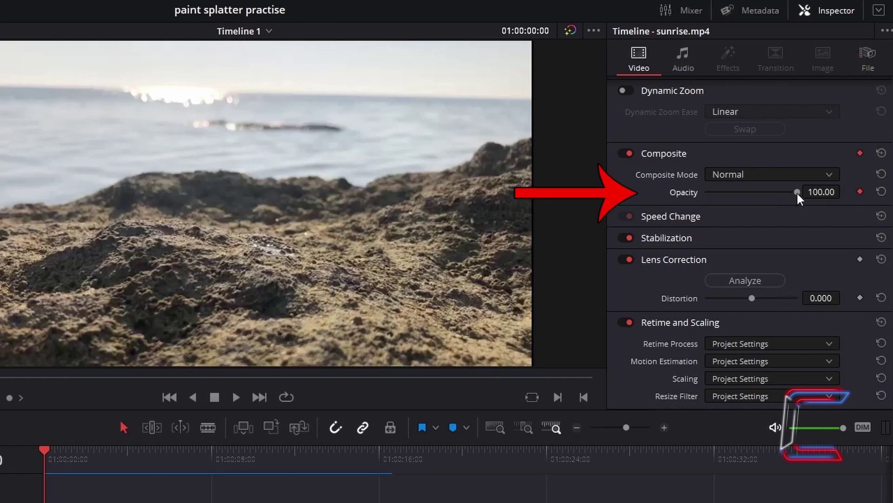
mouse_move(798, 195)
left_mouse_down()
mouse_move(634, 194)
mouse_move(487, 208)
left_mouse_up()
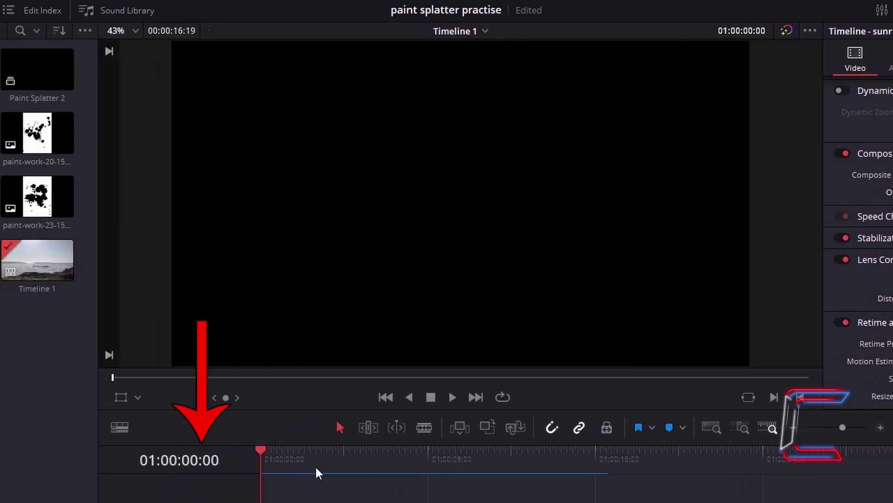
Keyframe the sunrise.mp4 clip's opacity at 0 at 01:00:01:29 and at 100 at 01:00:02:00
key("l")
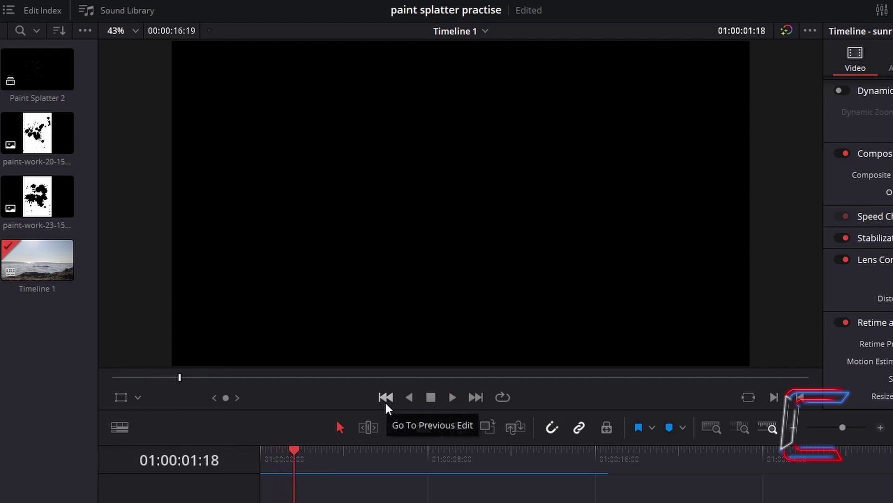
key("space")
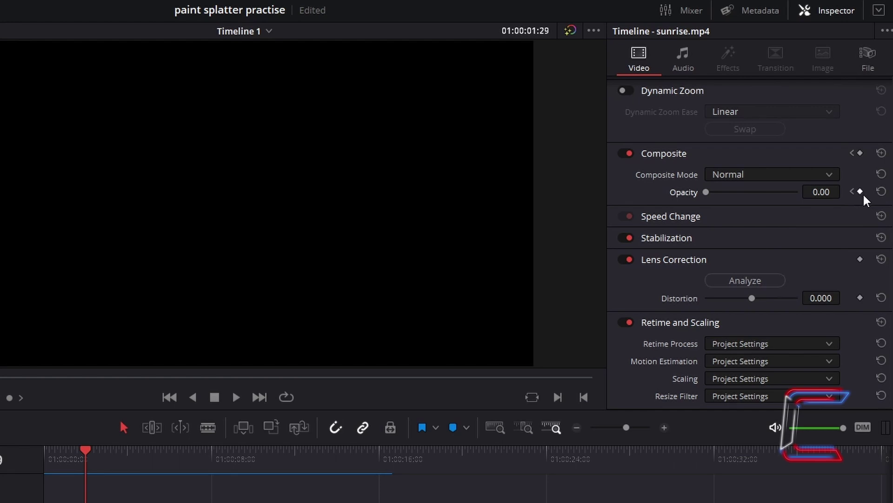
left_click(861, 191)
left_click_drag(705, 192, 836, 197)
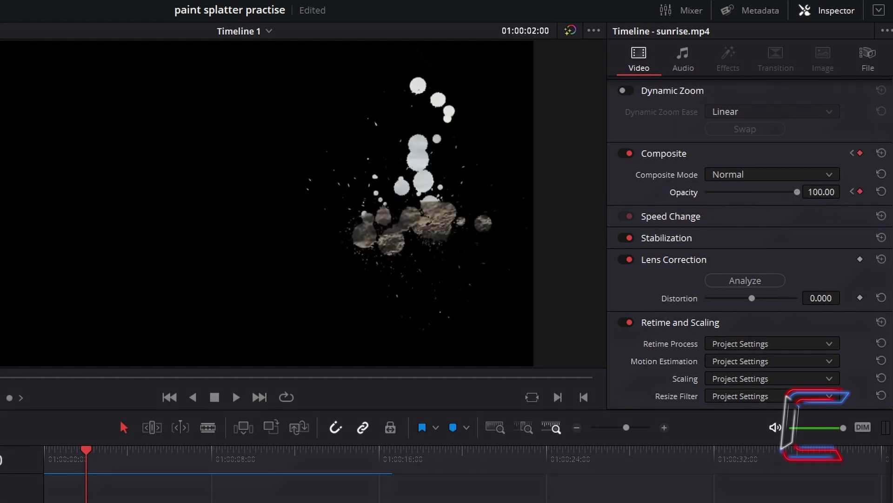